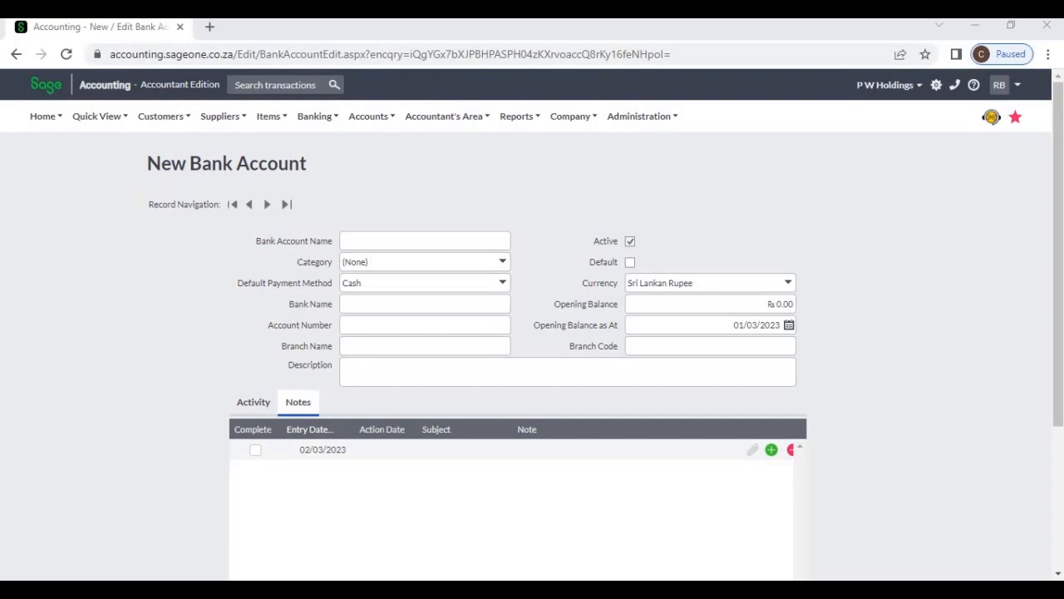
Enter SCB 02 as the name of the new bank account
mouse_move(317, 116)
left_click(359, 242)
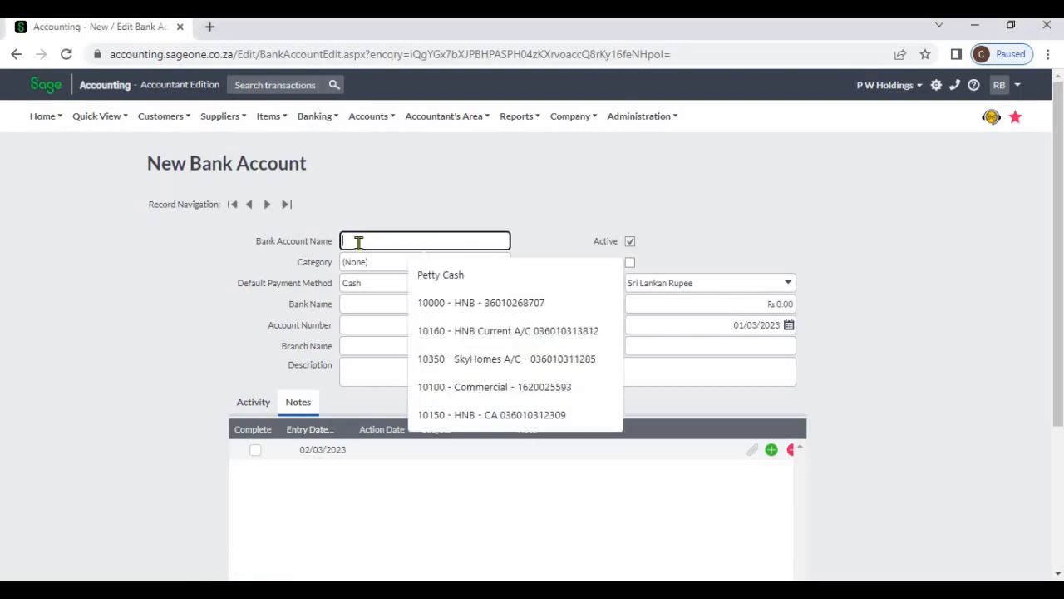
type("SCB")
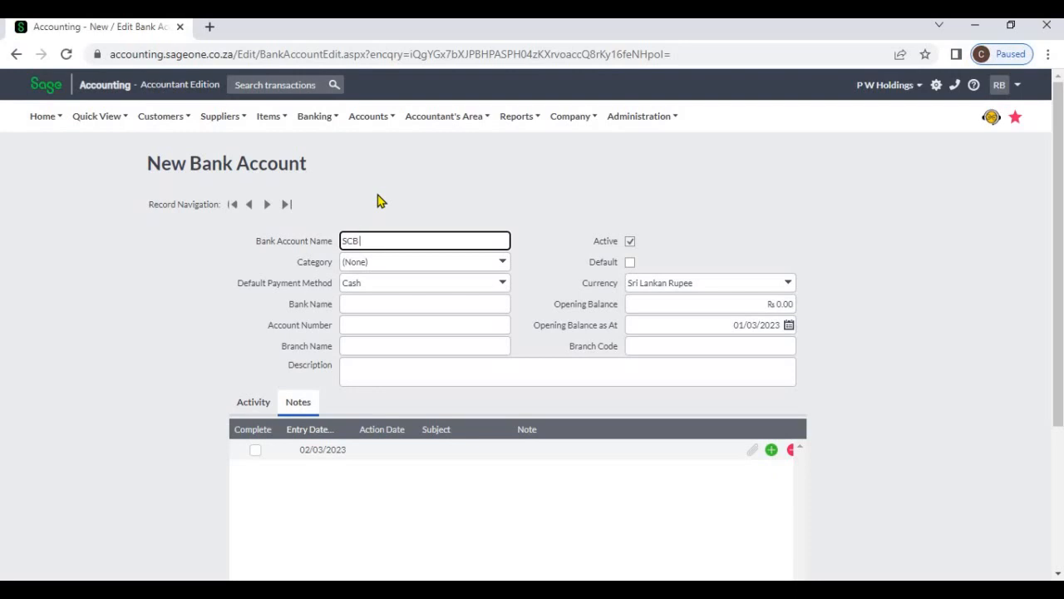
type("1001")
key("BackSpace")
key("BackSpace")
key("BackSpace")
type("01")
key("BackSpace")
type("2")
Review the available account categories and set the default payment method to Cheque
left_click(503, 263)
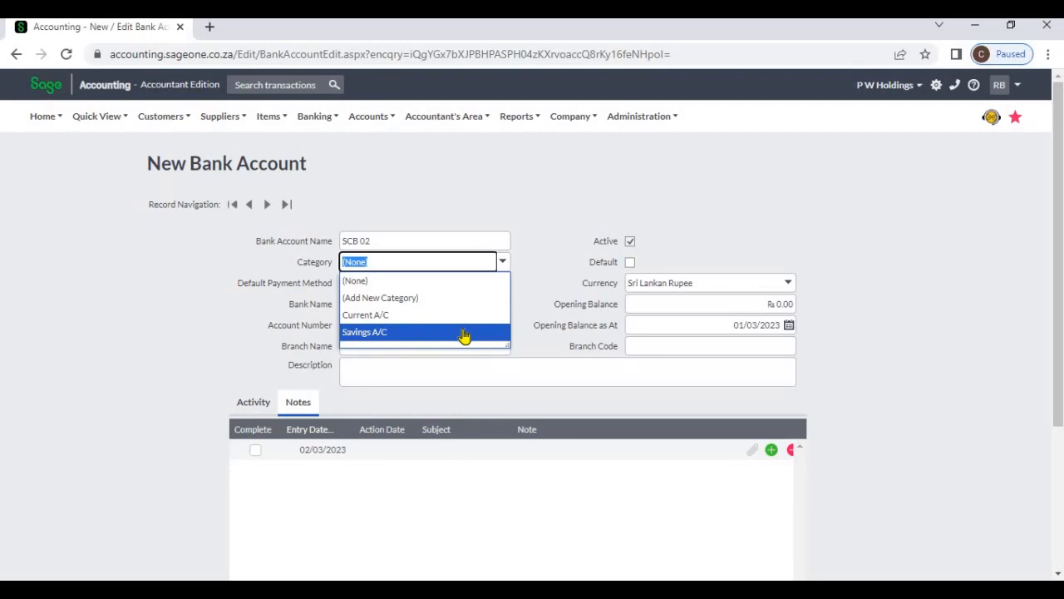
left_click(544, 252)
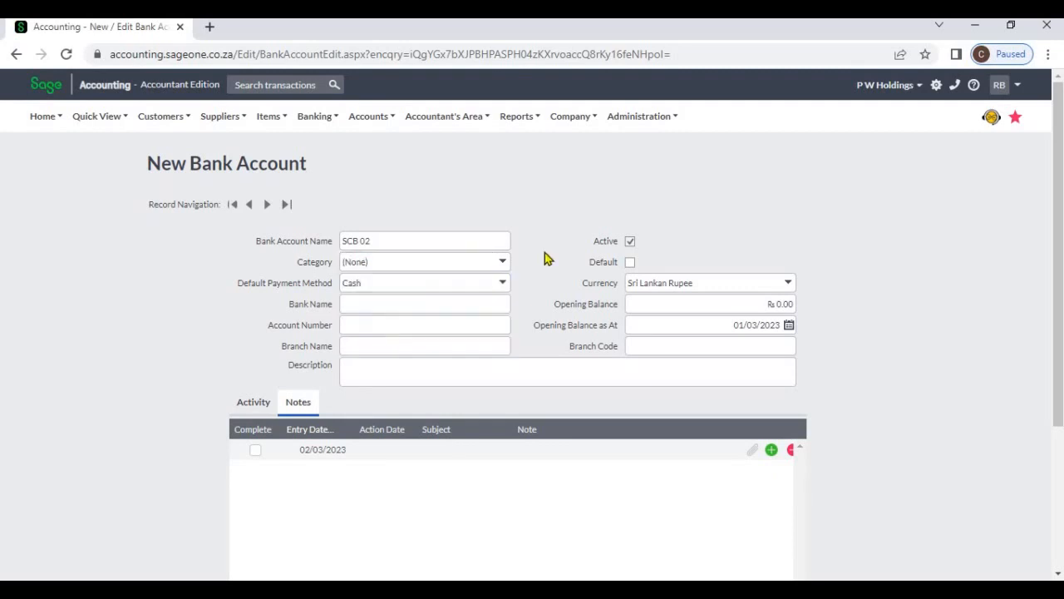
left_click(504, 286)
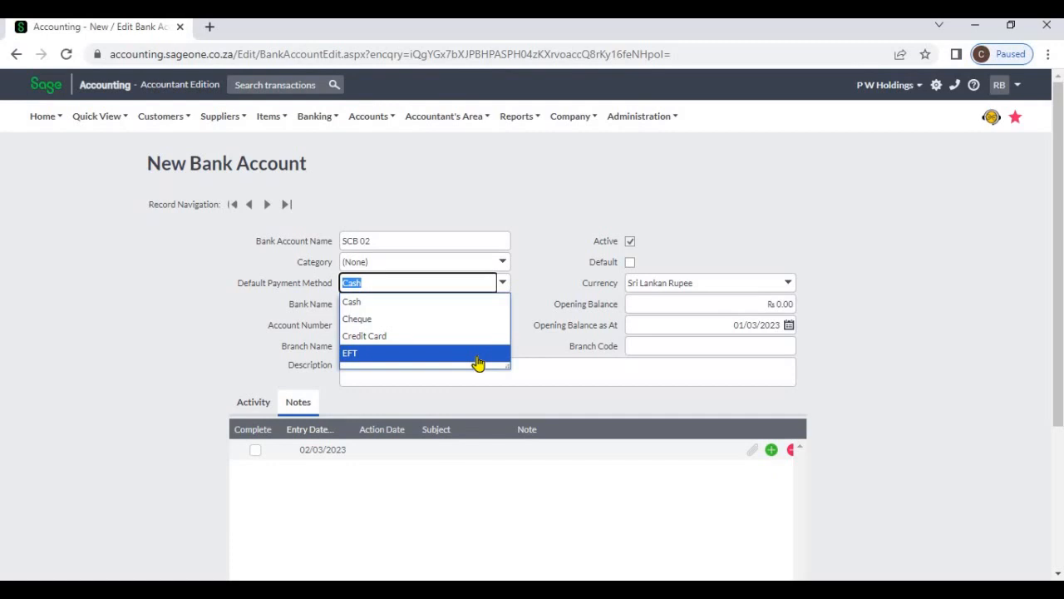
left_click(541, 296)
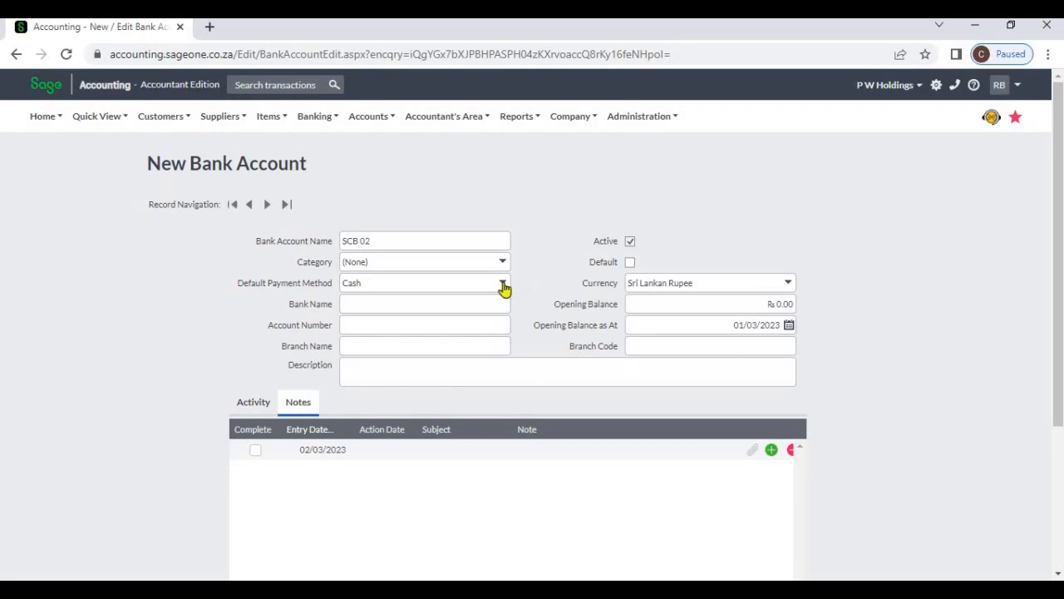
left_click(503, 284)
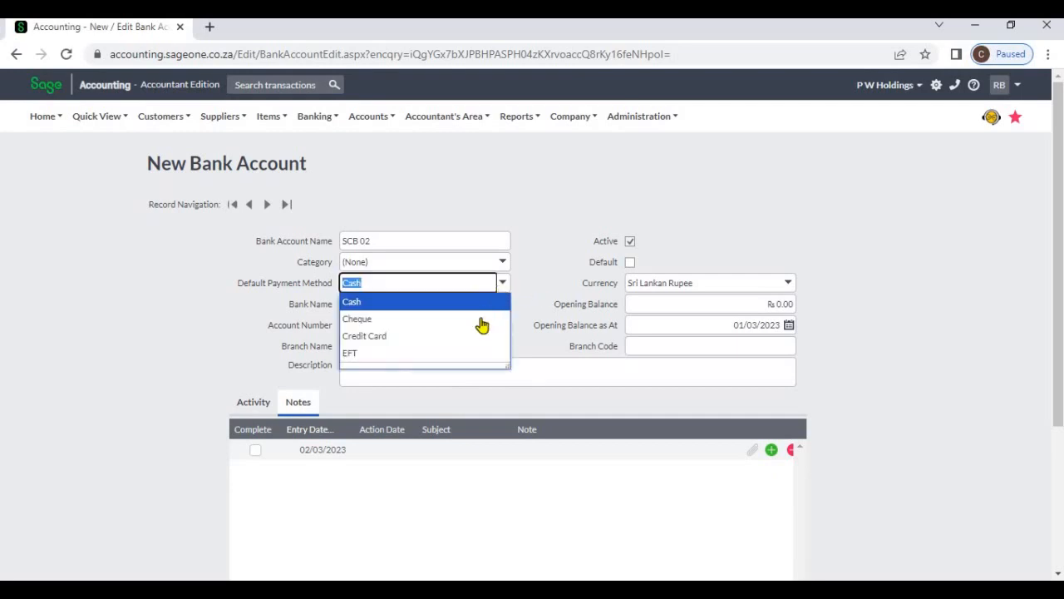
left_click(482, 323)
left_click(529, 286)
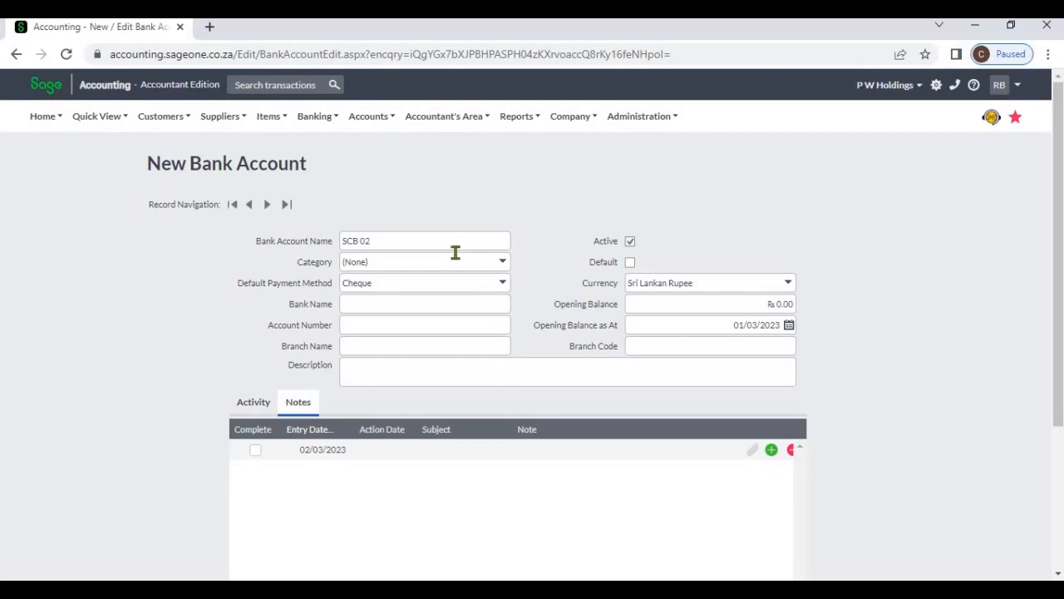
Enter SCB as the bank name and fill in the bank account number
left_click(479, 301)
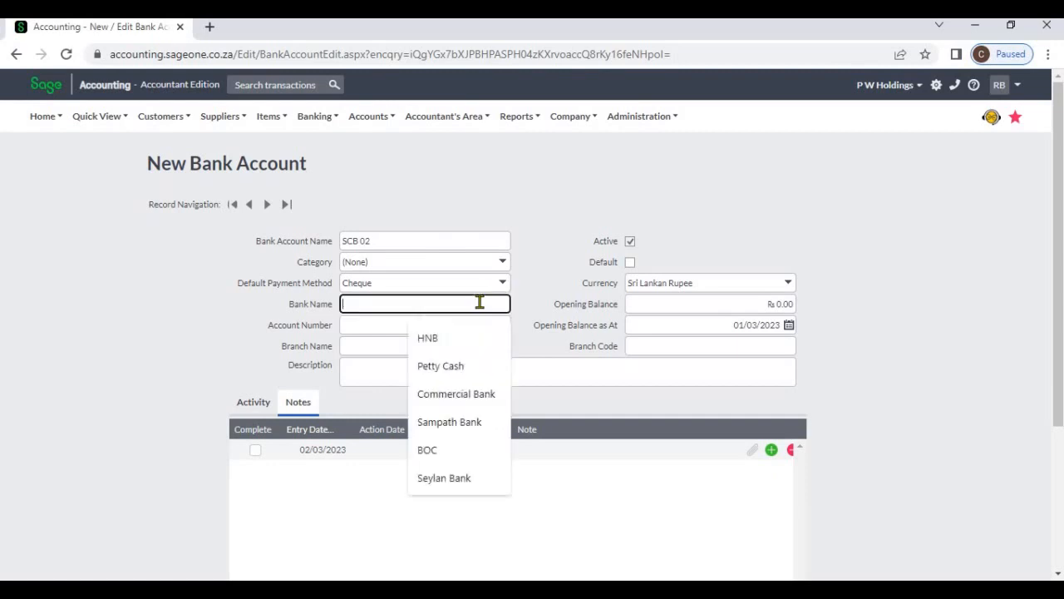
type("SCB")
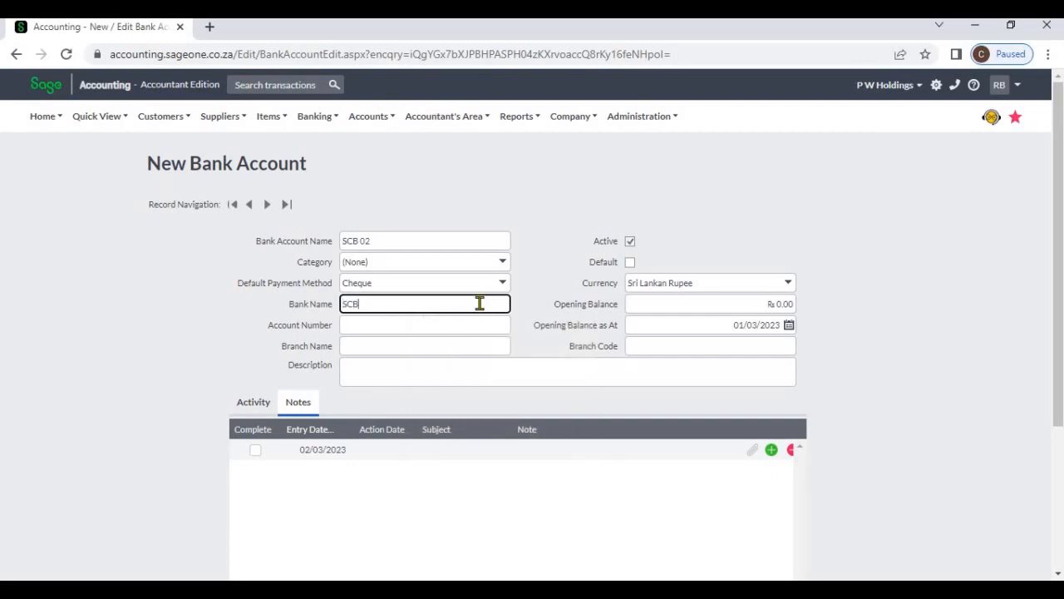
left_click(470, 326)
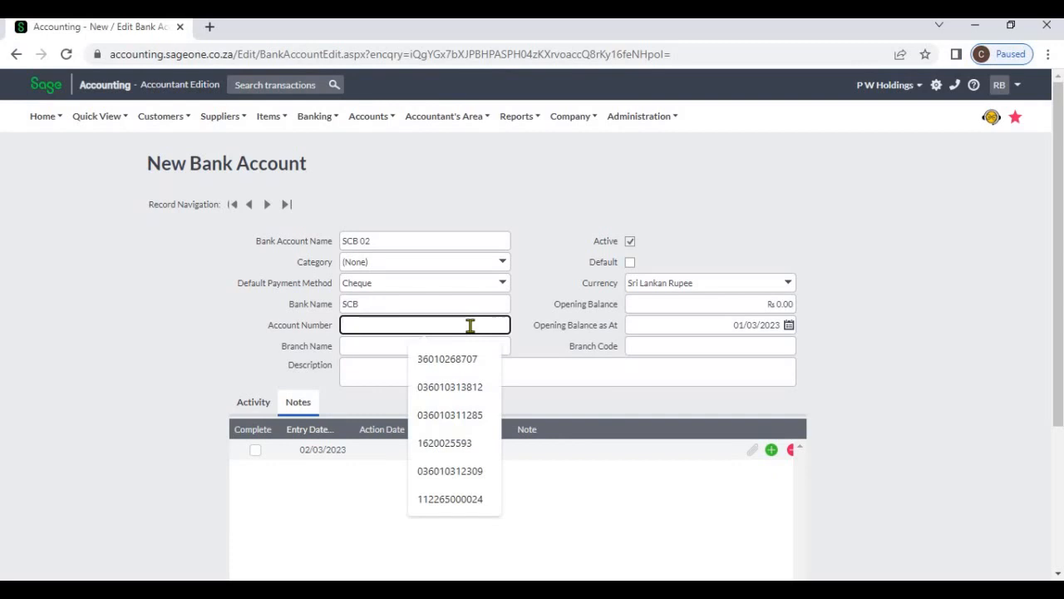
type("100")
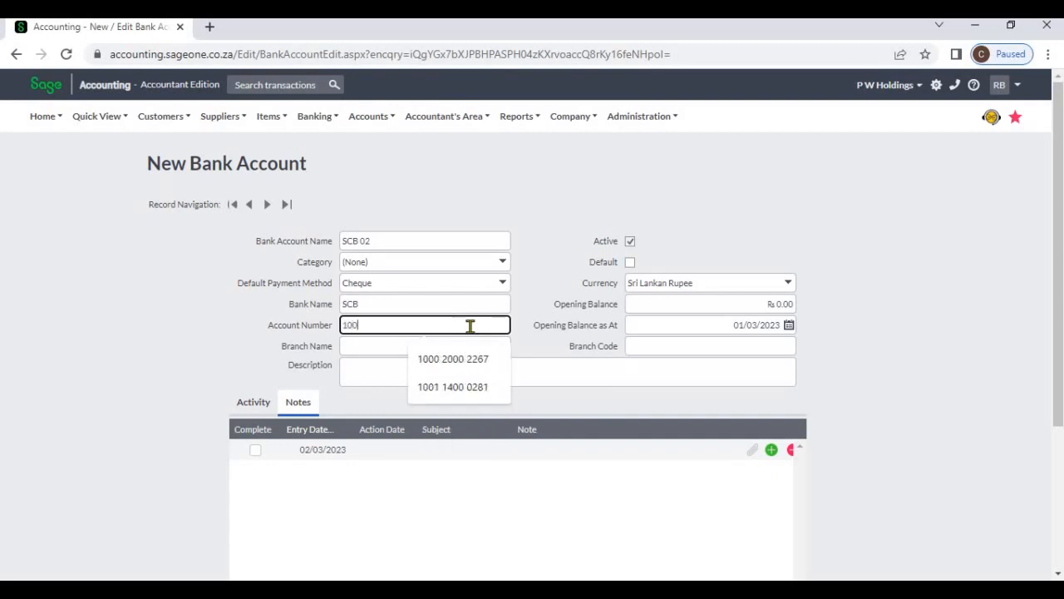
type("1 100")
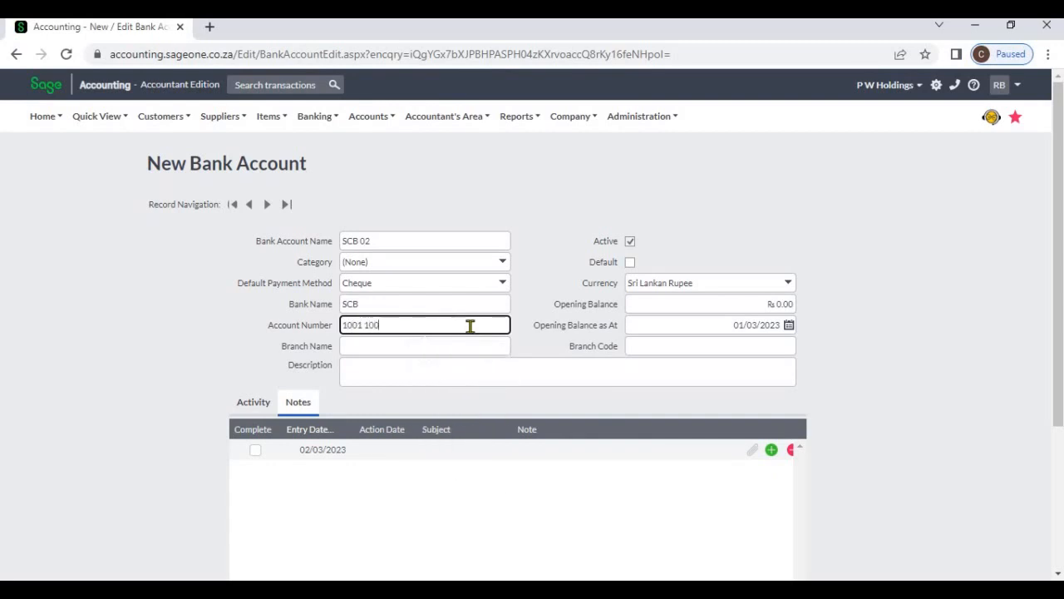
type("1 1001")
Enter London as the branch name and 001 as the branch code
left_click(462, 346)
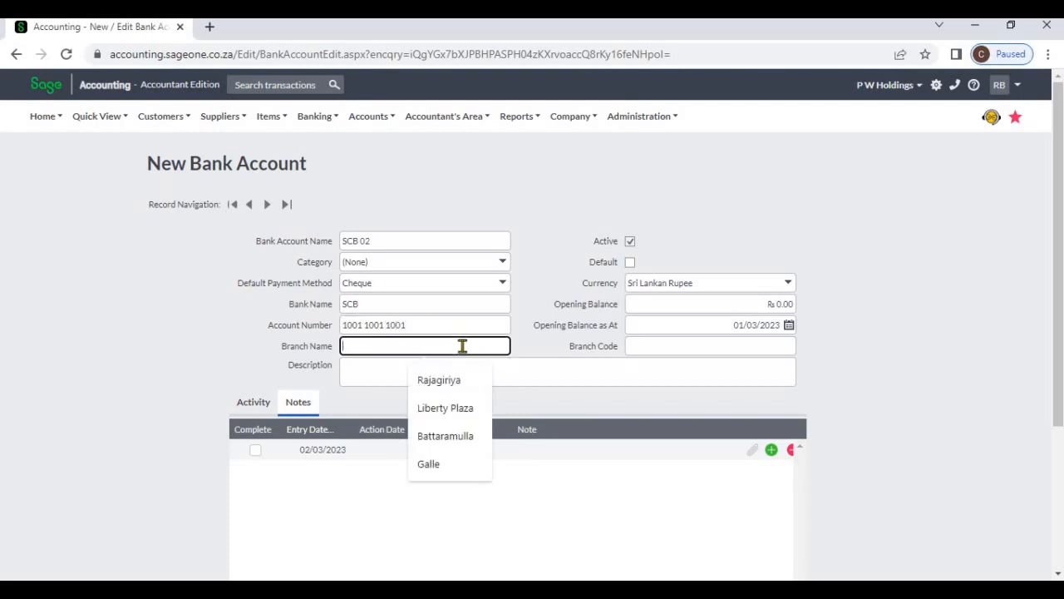
type("London")
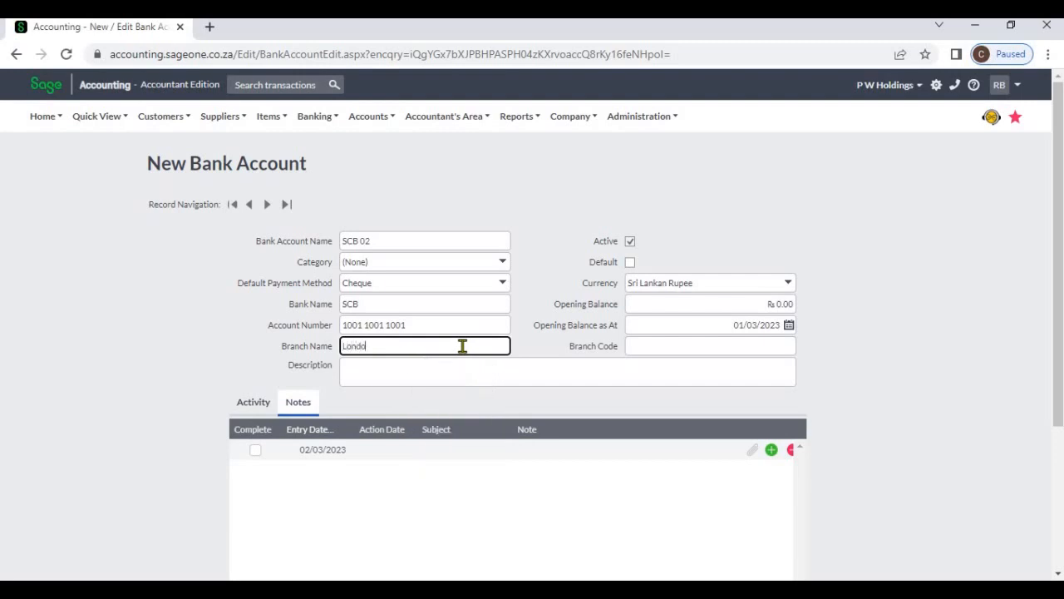
left_click(649, 347)
type("001")
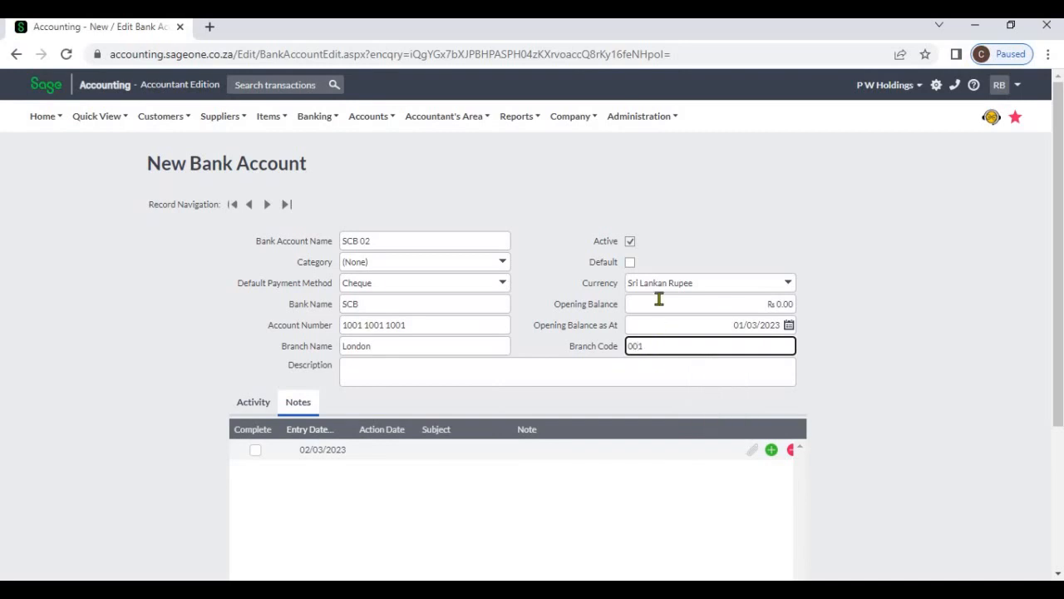
left_click(673, 250)
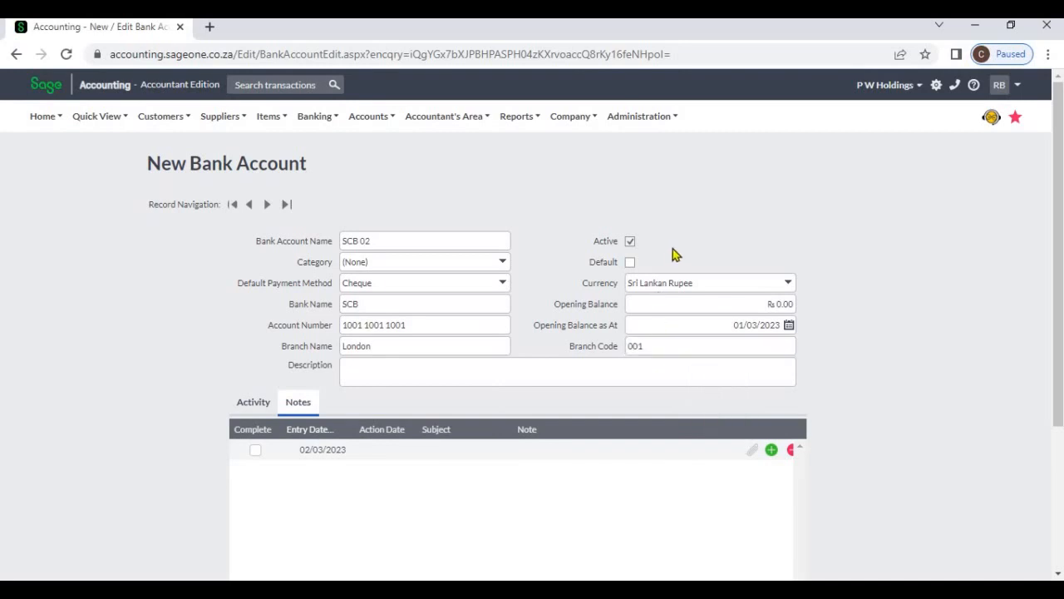
Mark the new account as the default bank account and set its currency to United States Dollar
left_click(630, 263)
left_click(789, 285)
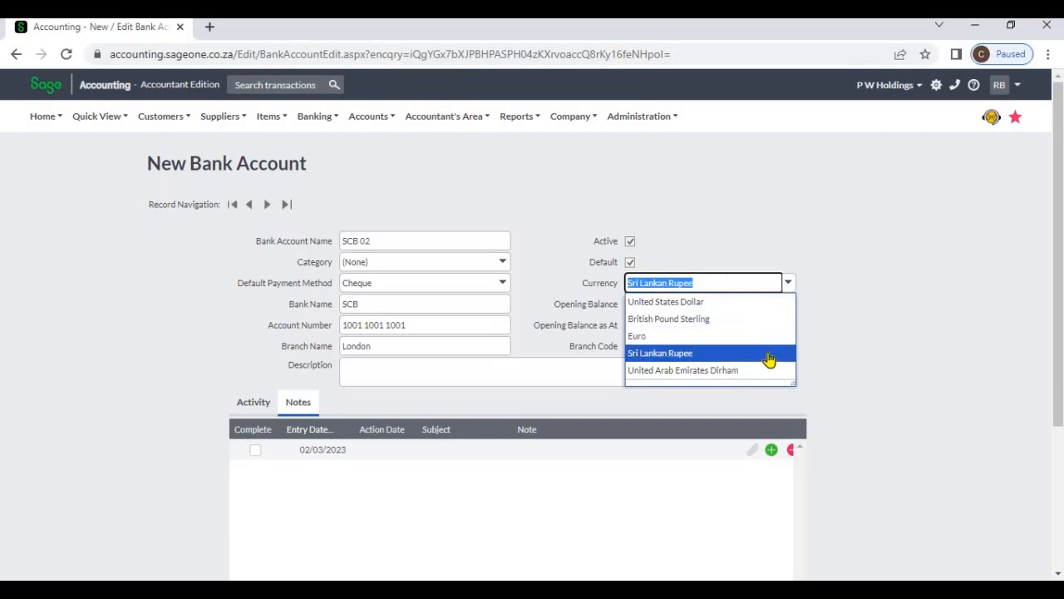
left_click(833, 339)
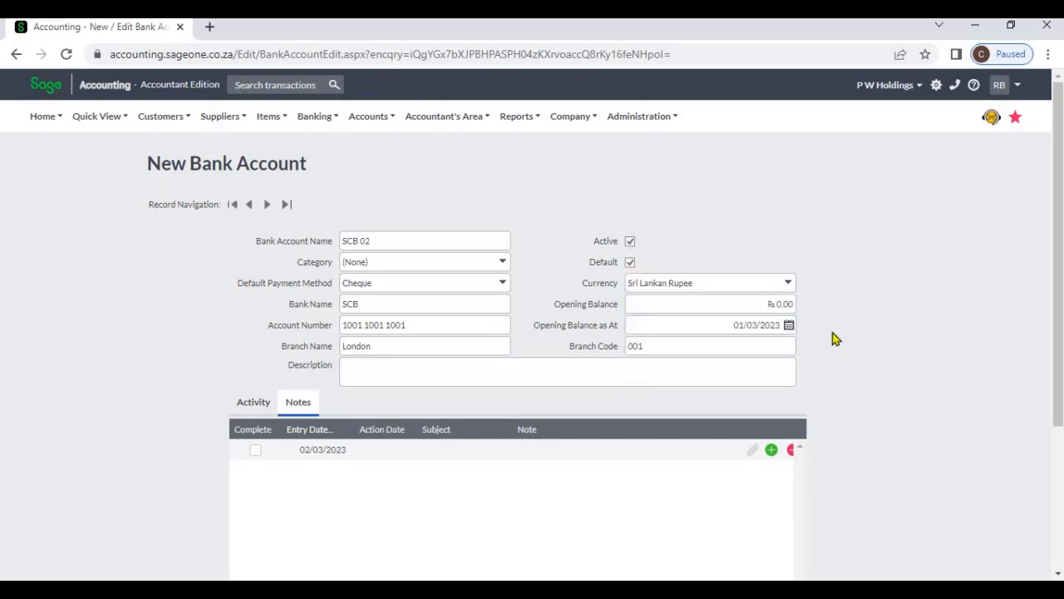
left_click(792, 285)
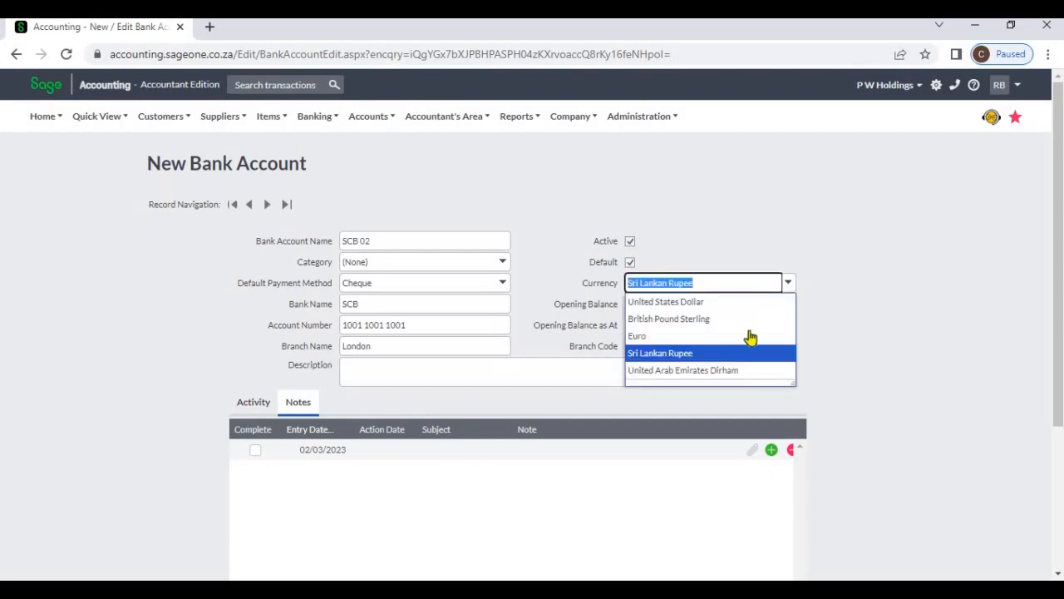
left_click(744, 373)
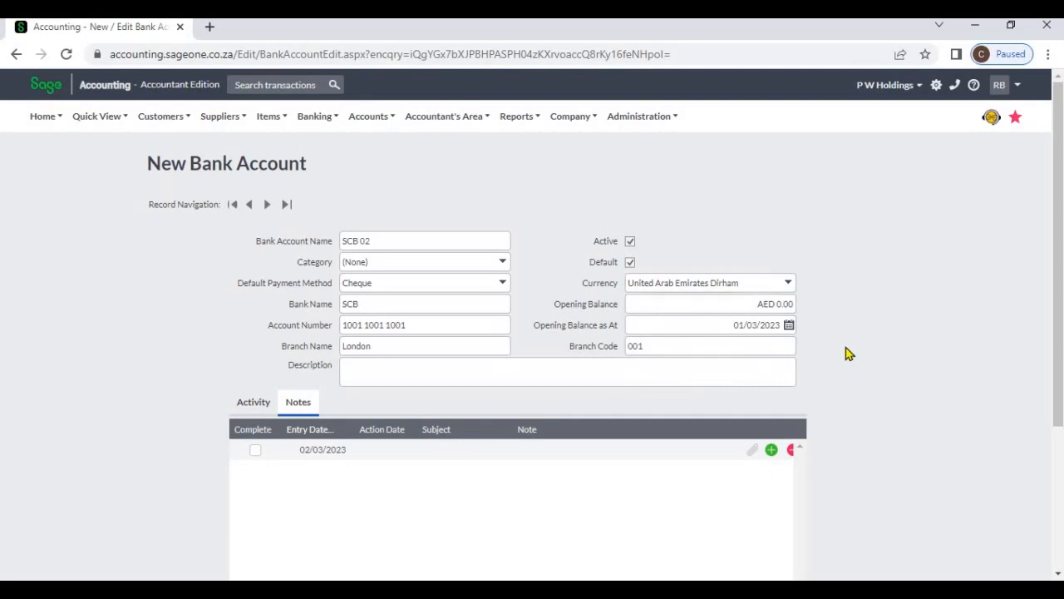
left_click(789, 283)
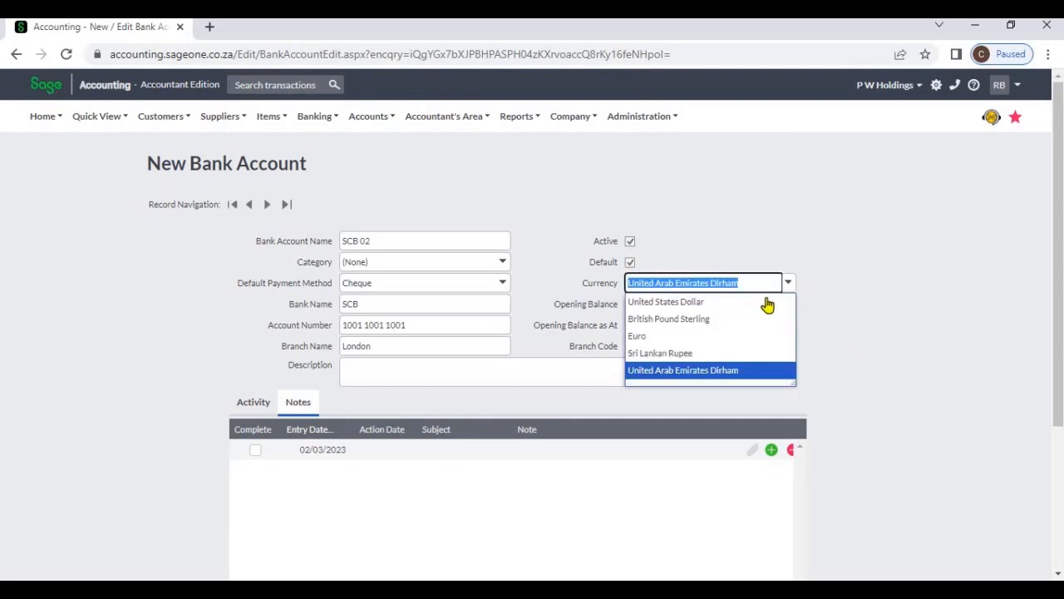
left_click(761, 303)
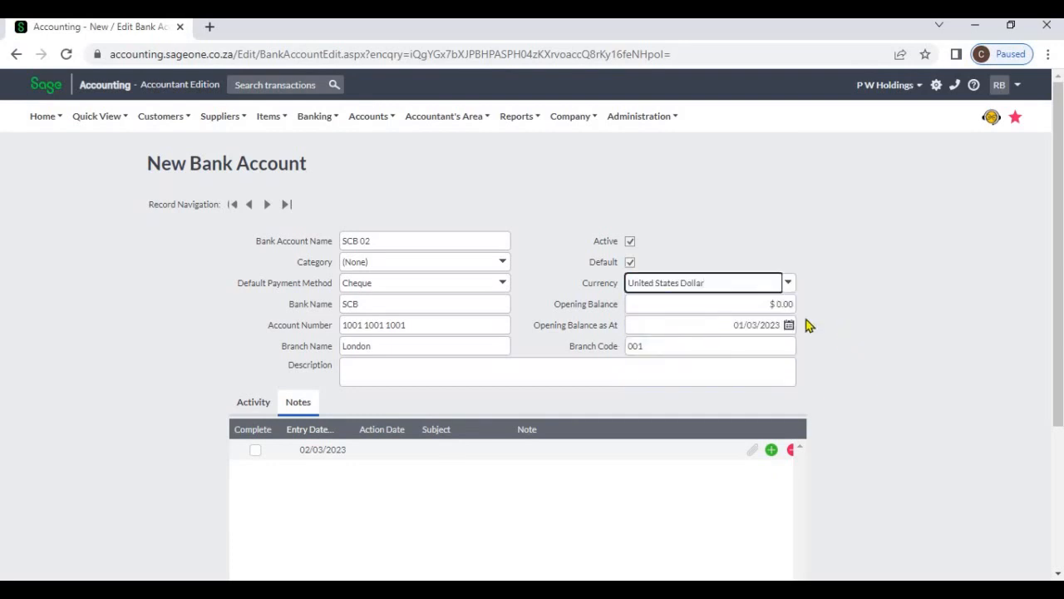
Enter an opening balance of 1000 and check the date the balance applies from
key("Tab")
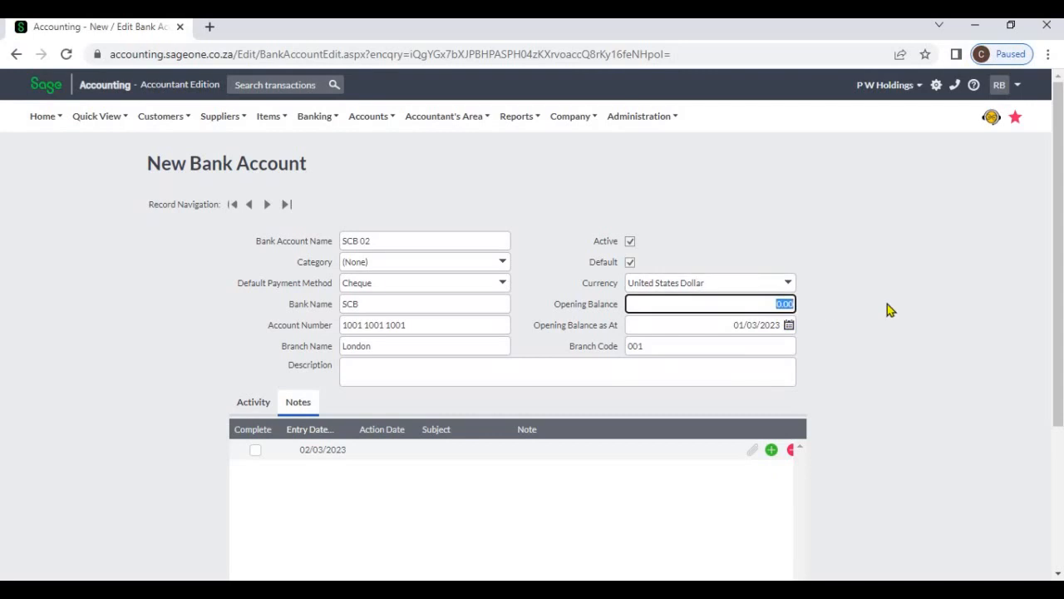
type("1000")
left_click(888, 304)
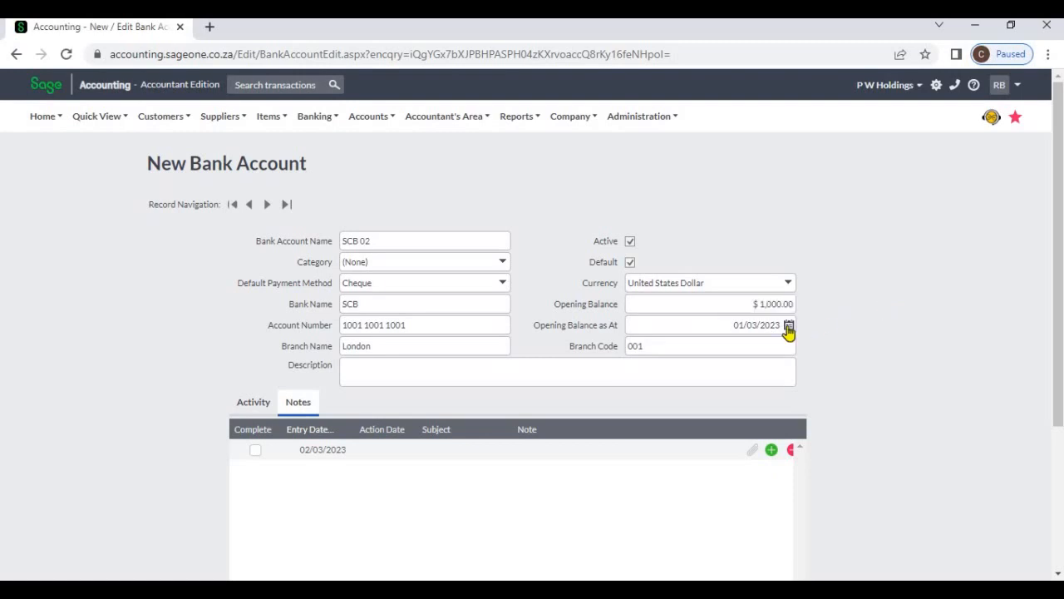
left_click(788, 327)
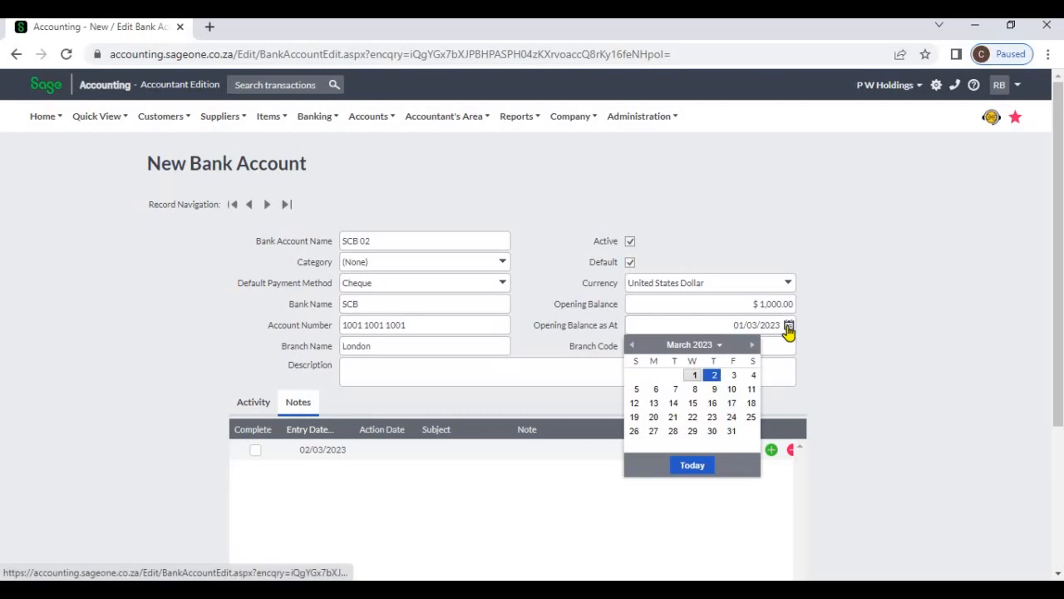
left_click(830, 324)
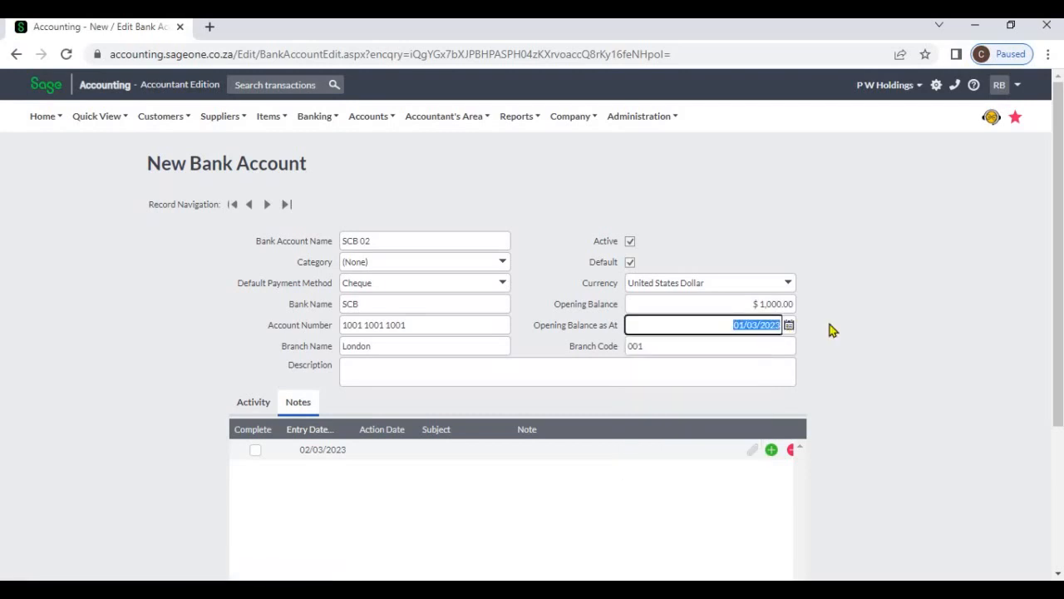
left_click(586, 375)
left_click(838, 384)
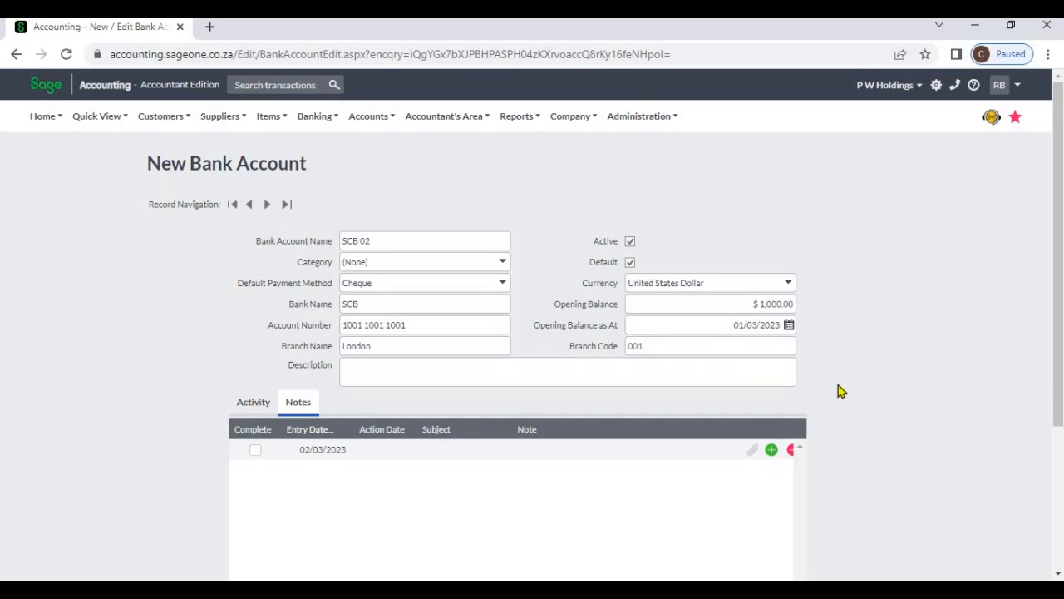
scroll(838, 385, "down", 1)
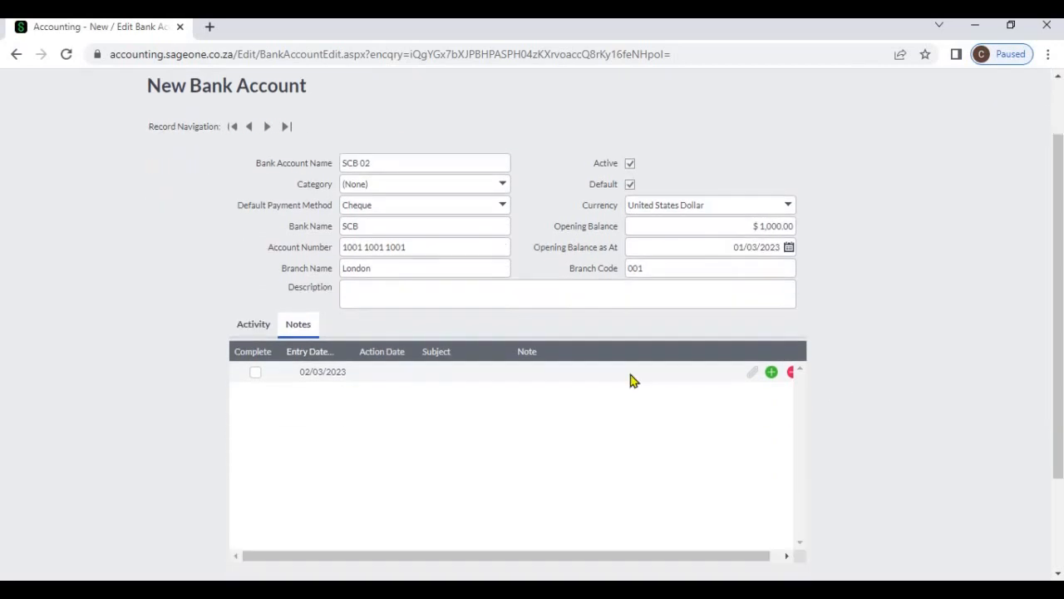
left_click(394, 375)
left_click(479, 380)
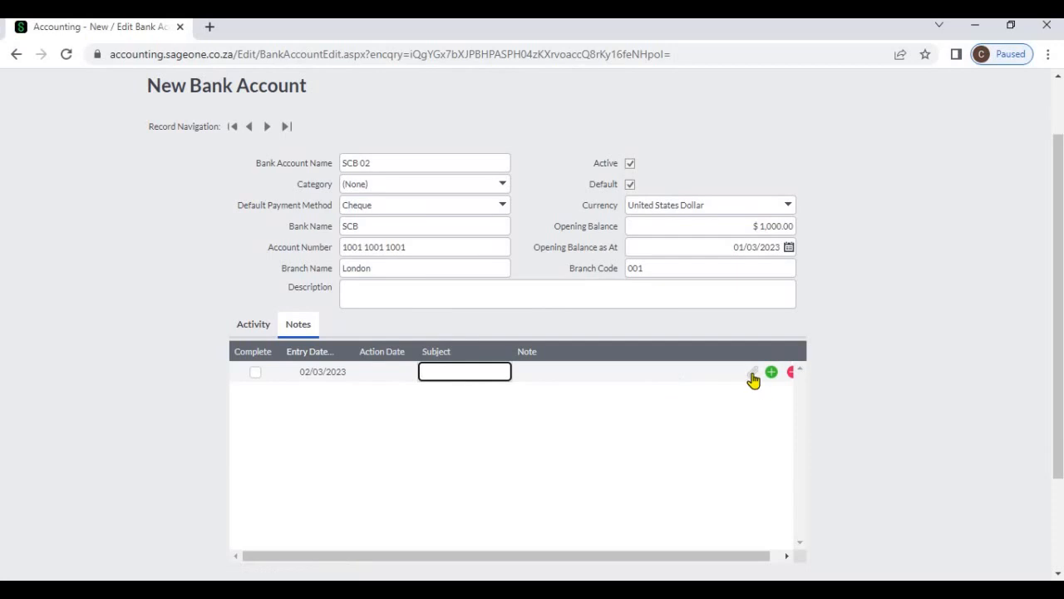
left_click(753, 374)
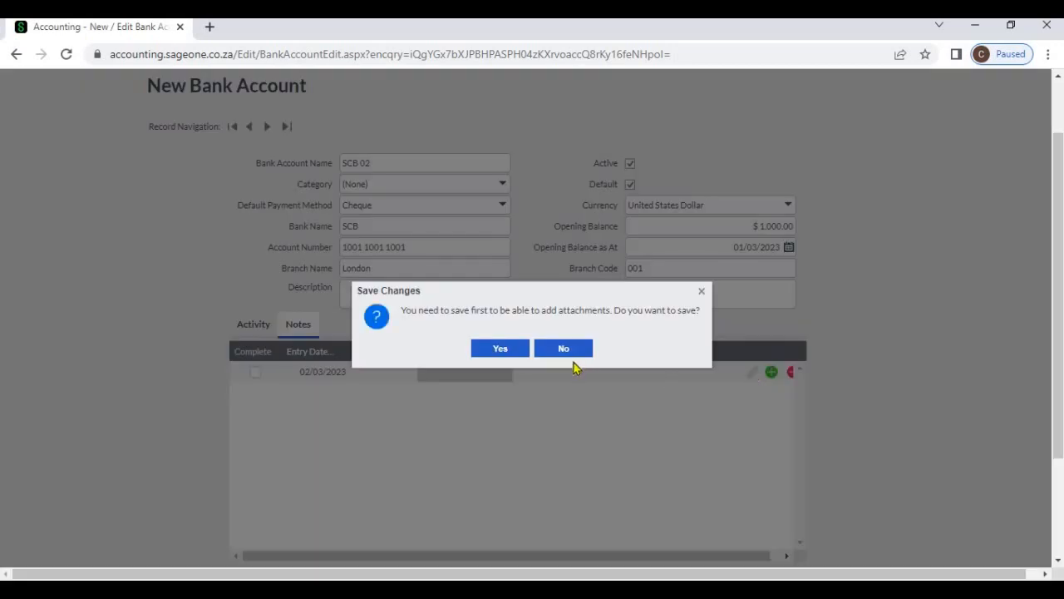
left_click(701, 294)
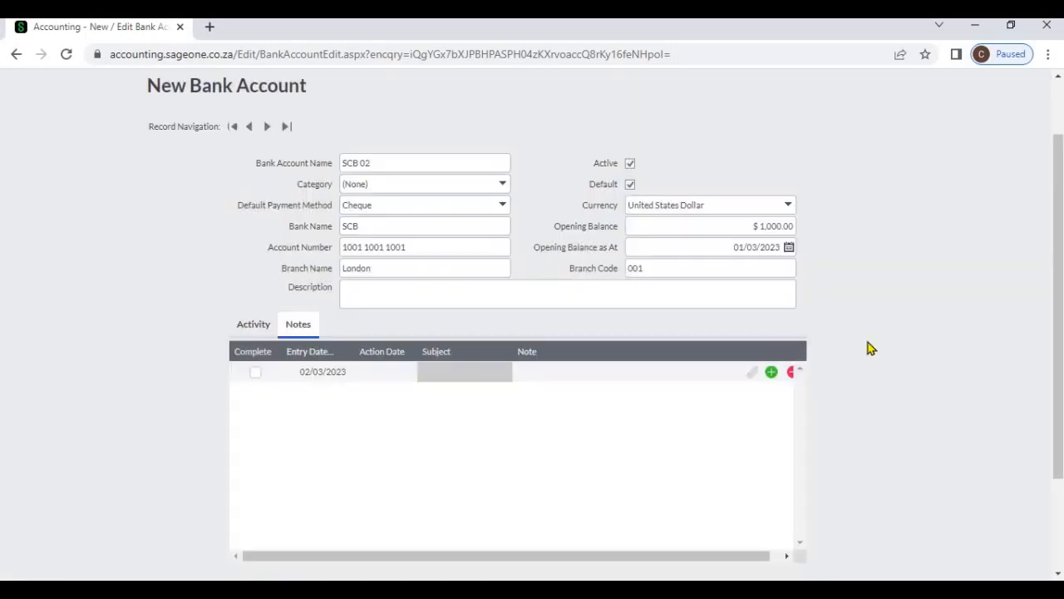
Save the new SCB 02 bank account
scroll(871, 347, "down", 1)
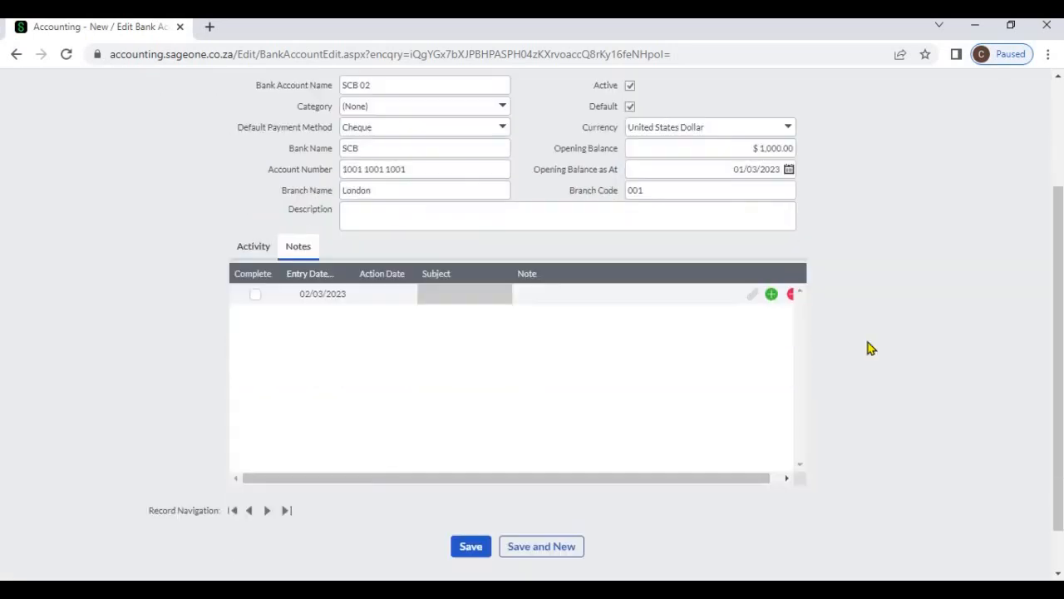
left_click(471, 546)
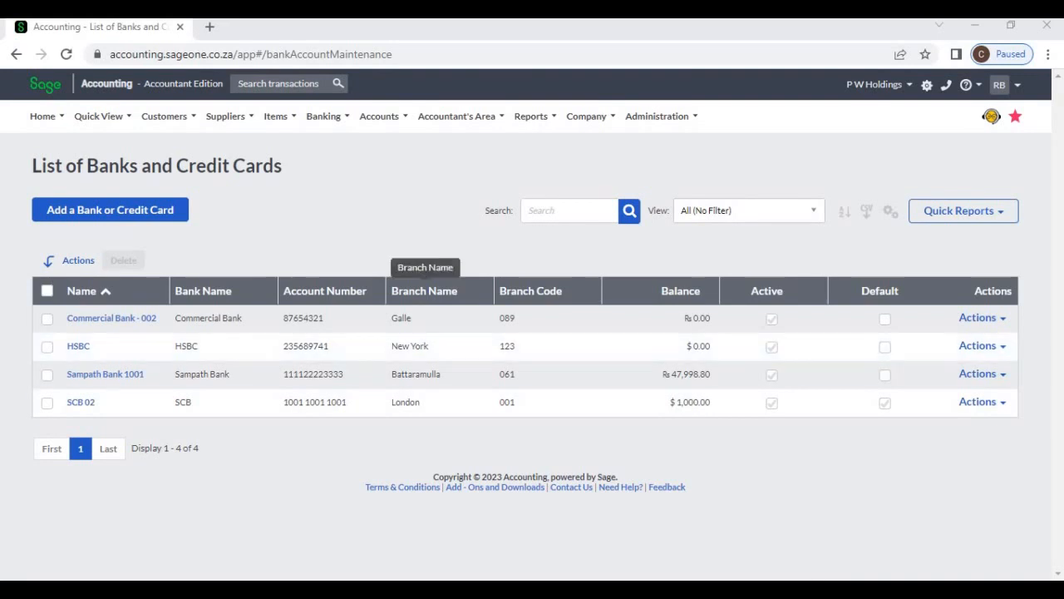
mouse_move(324, 117)
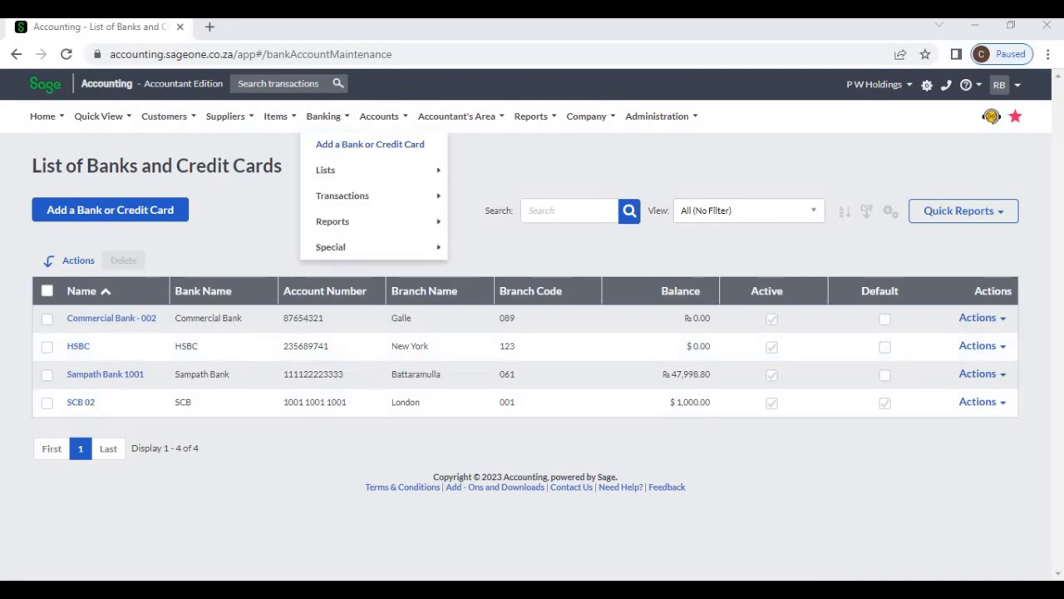
mouse_move(326, 170)
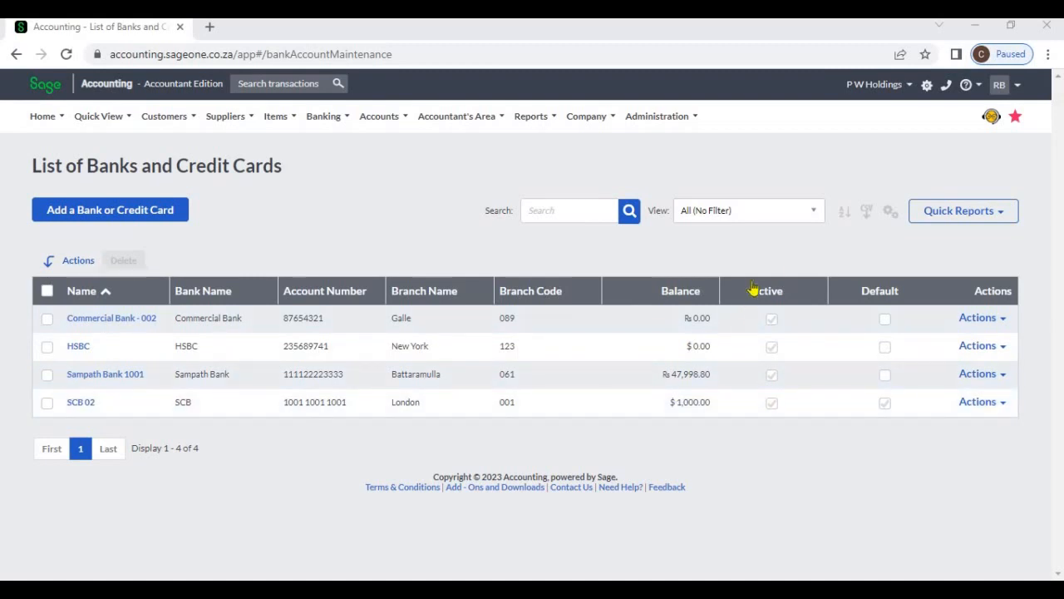
Review the columns that can be shown in the bank list, and close the grid customisation without saving
left_click(890, 221)
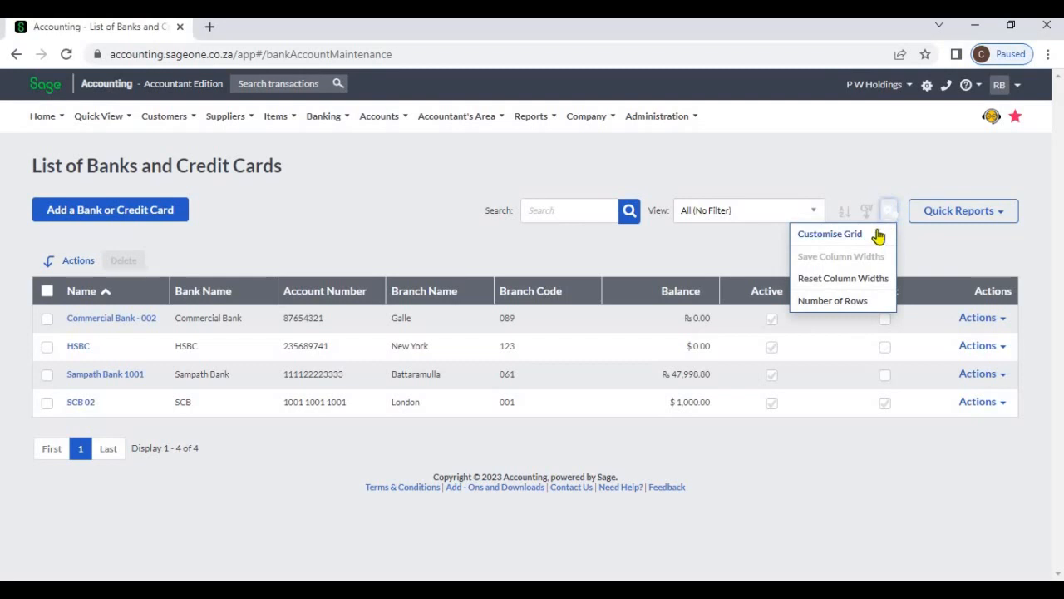
left_click(878, 235)
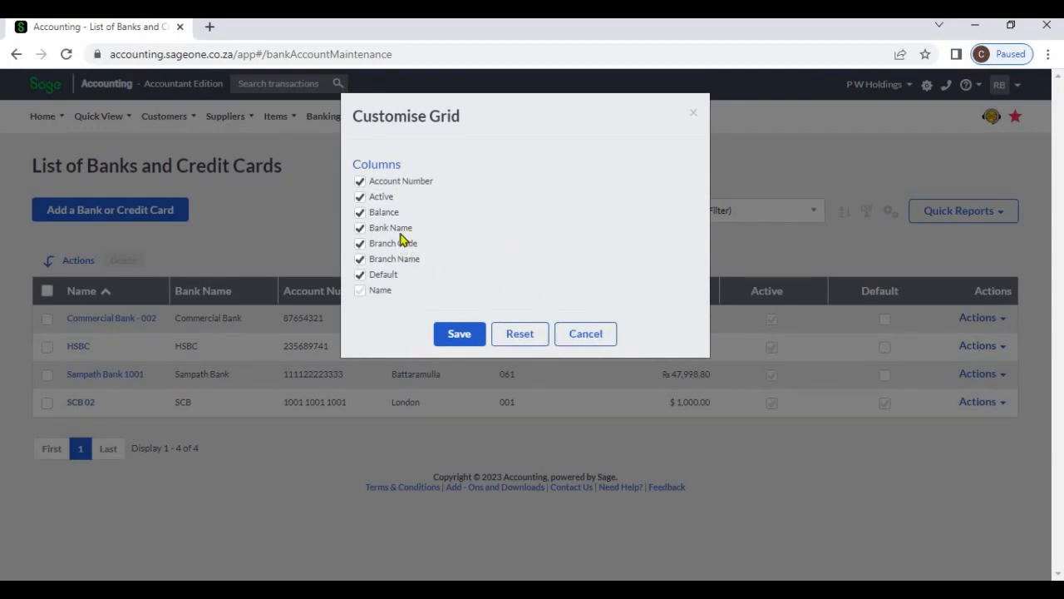
left_click(359, 277)
left_click(576, 335)
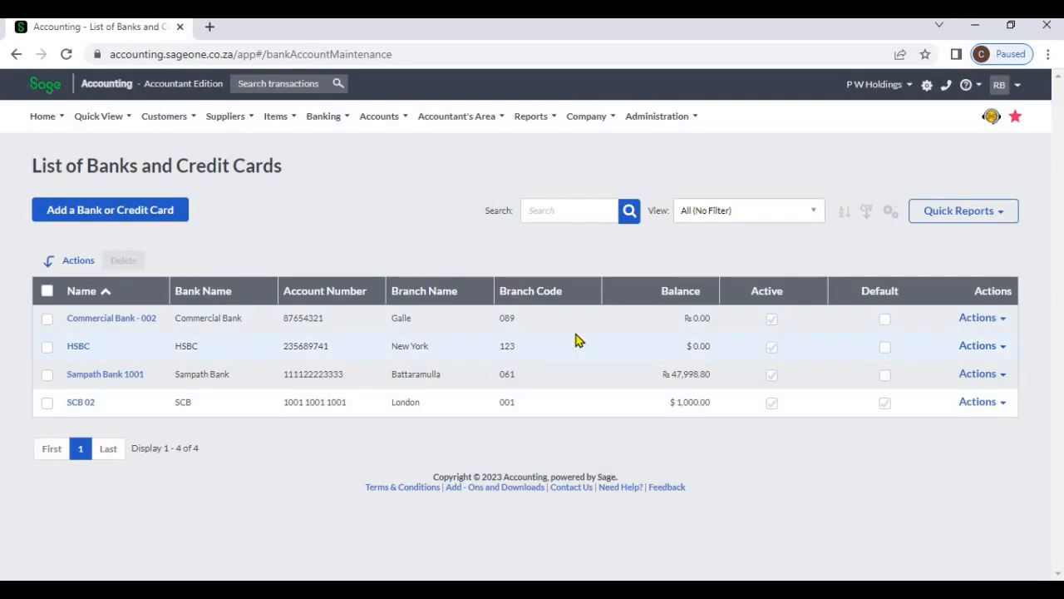
left_click(551, 214)
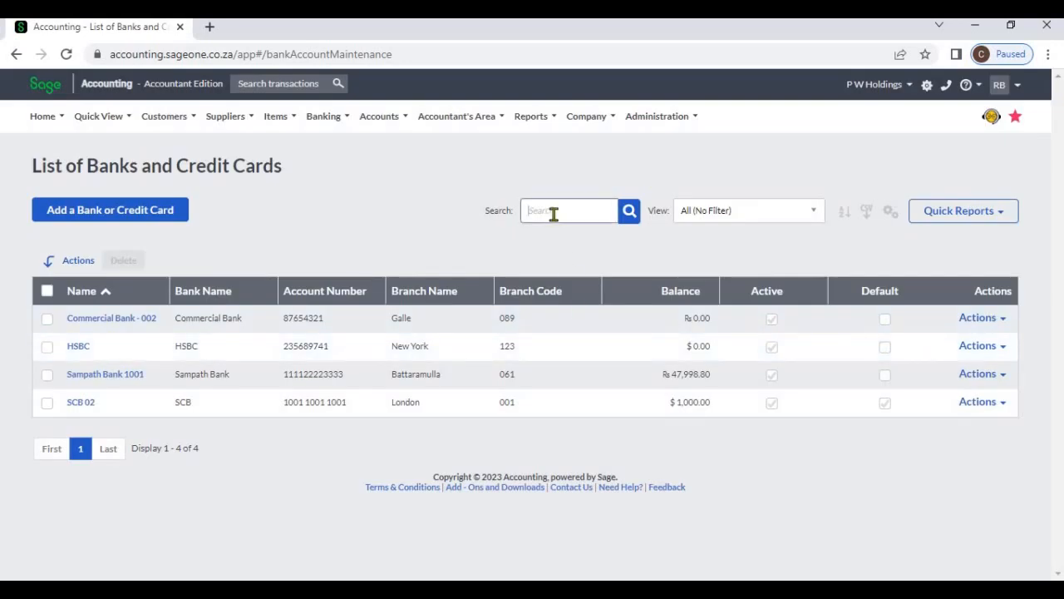
left_click(720, 214)
left_click(724, 181)
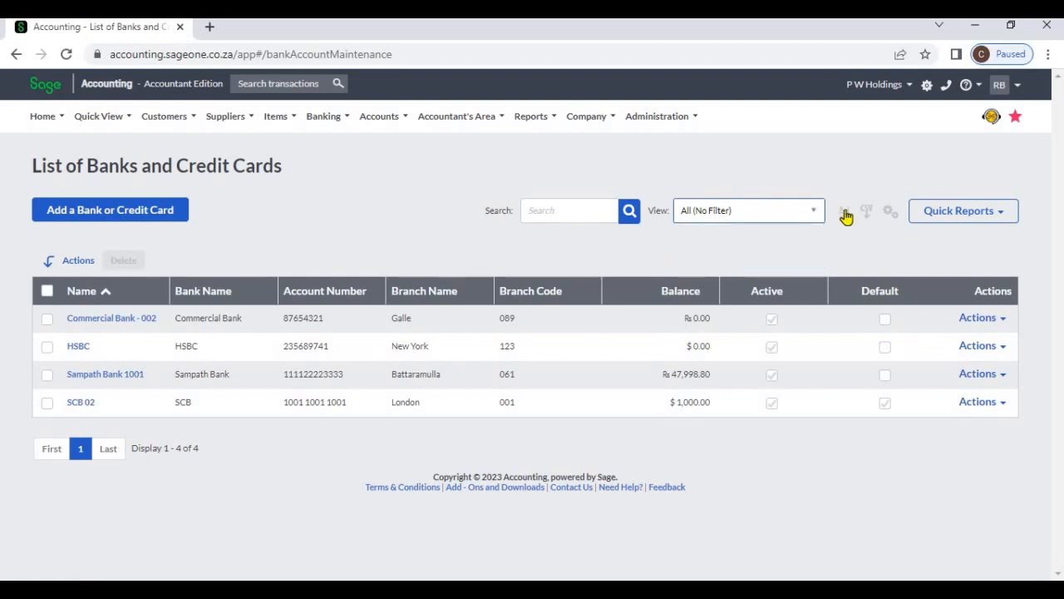
Sort the bank list by Balance from A to Z, with Account Number from A to Z as a second sort level
left_click(847, 214)
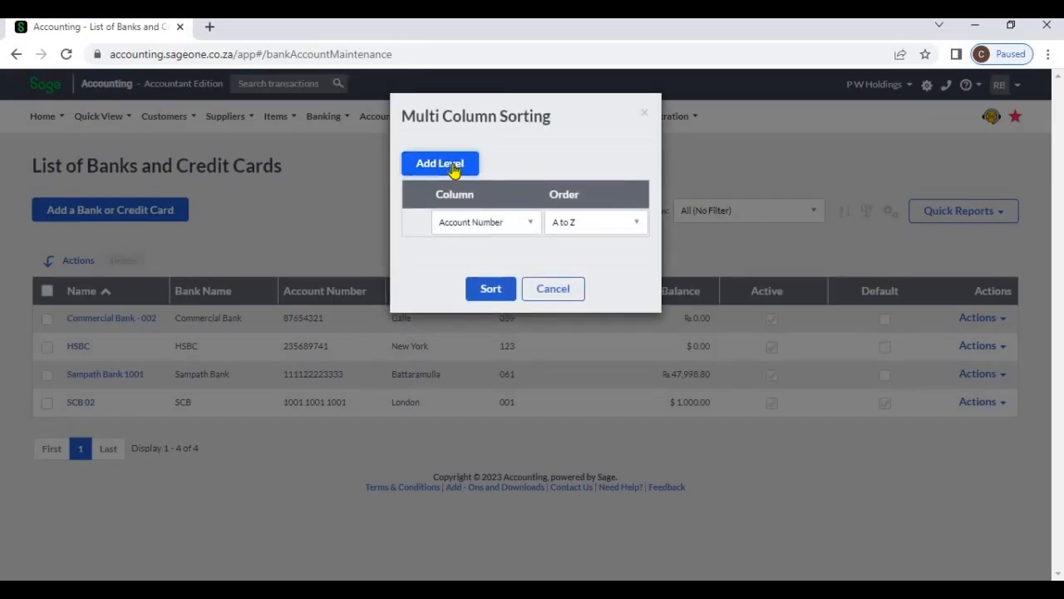
left_click(454, 170)
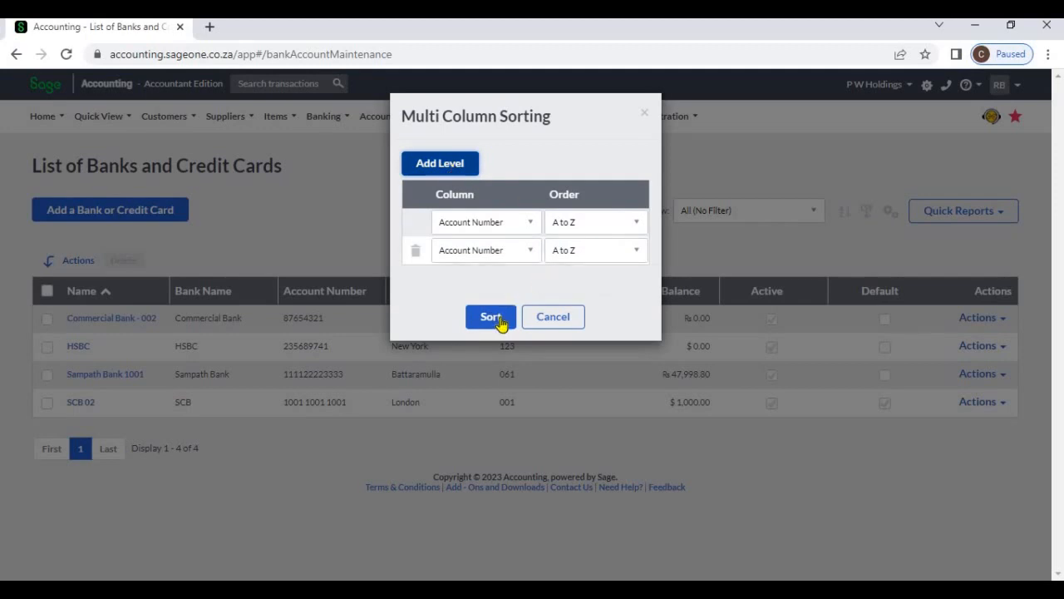
left_click(525, 226)
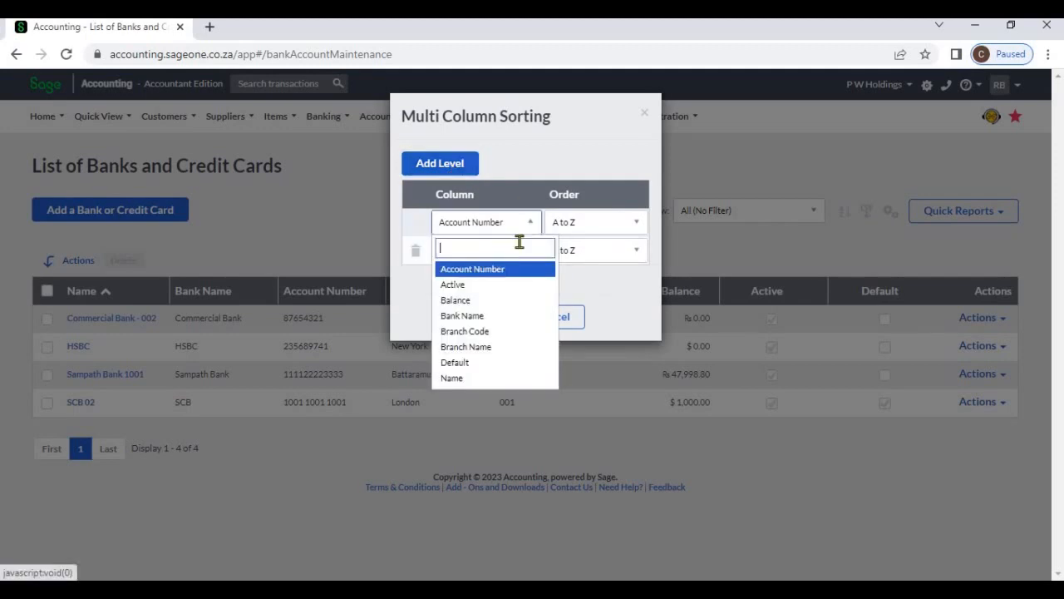
left_click(502, 300)
left_click(501, 317)
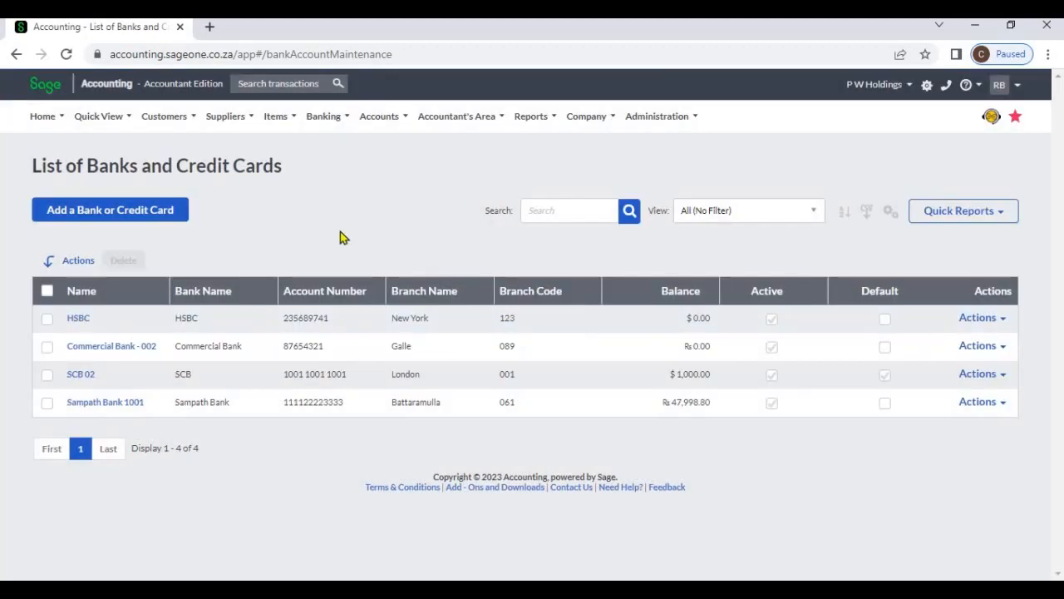
left_click(173, 218)
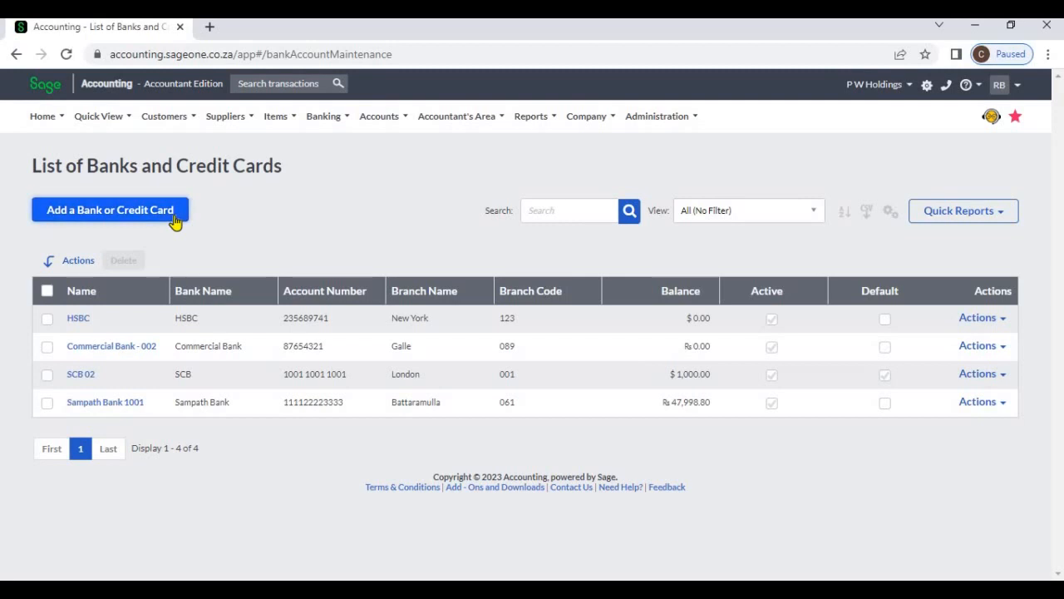